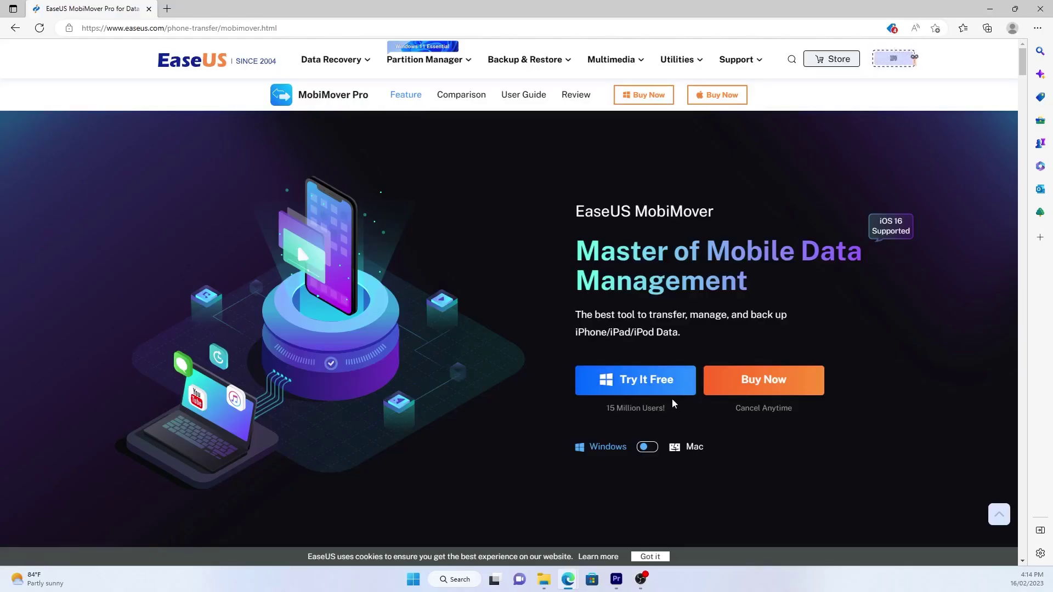
- Download the MobiMover free trial installer in Edge, run it and start Install Now
click(660, 387)
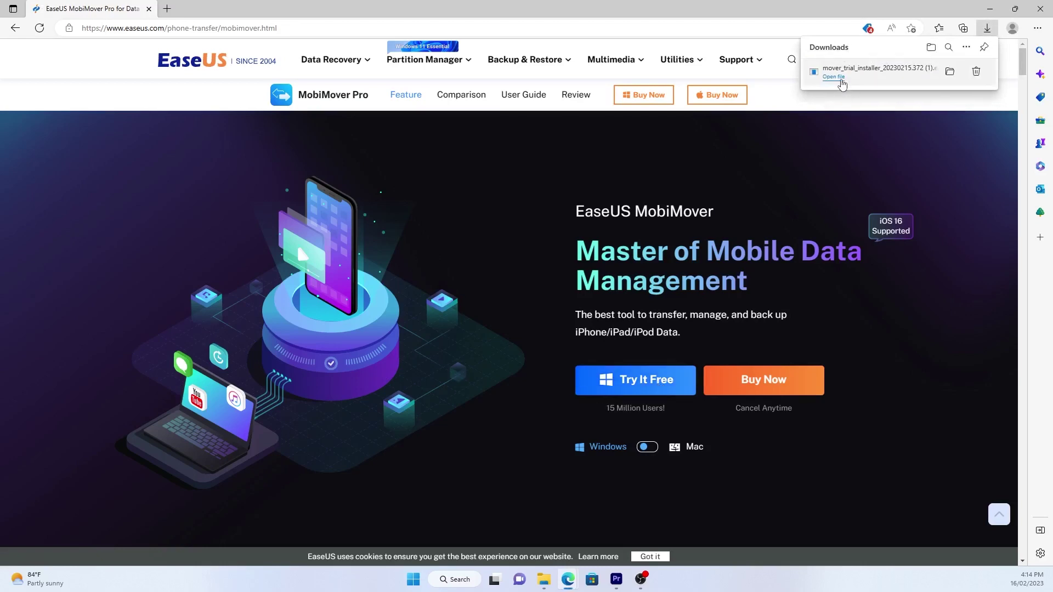
click(840, 80)
click(559, 332)
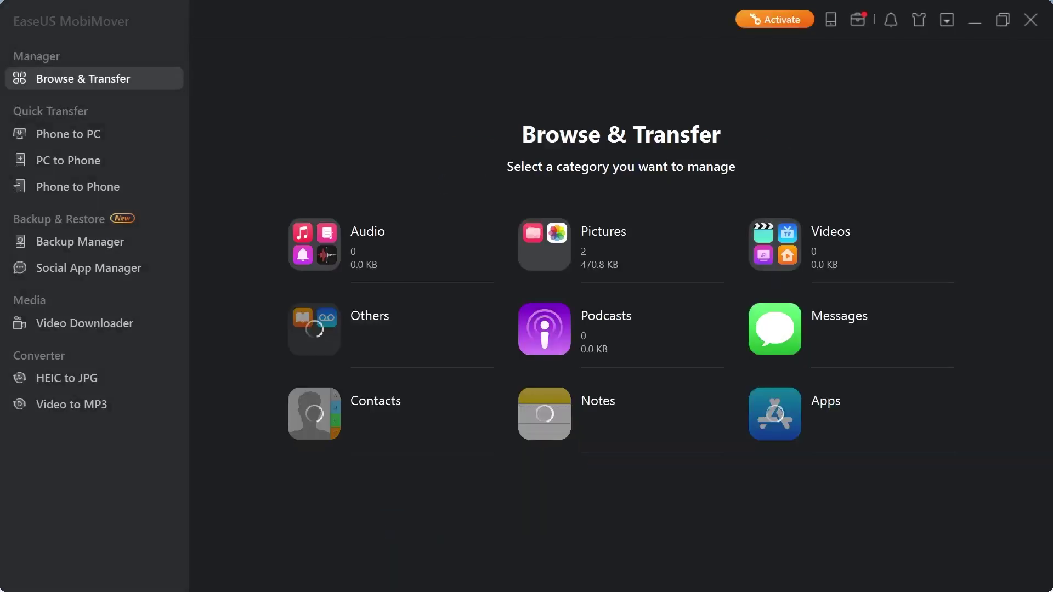
- Send the wallpaper image from the PC to the iPhone via PC to Phone, then return for another transfer
click(91, 162)
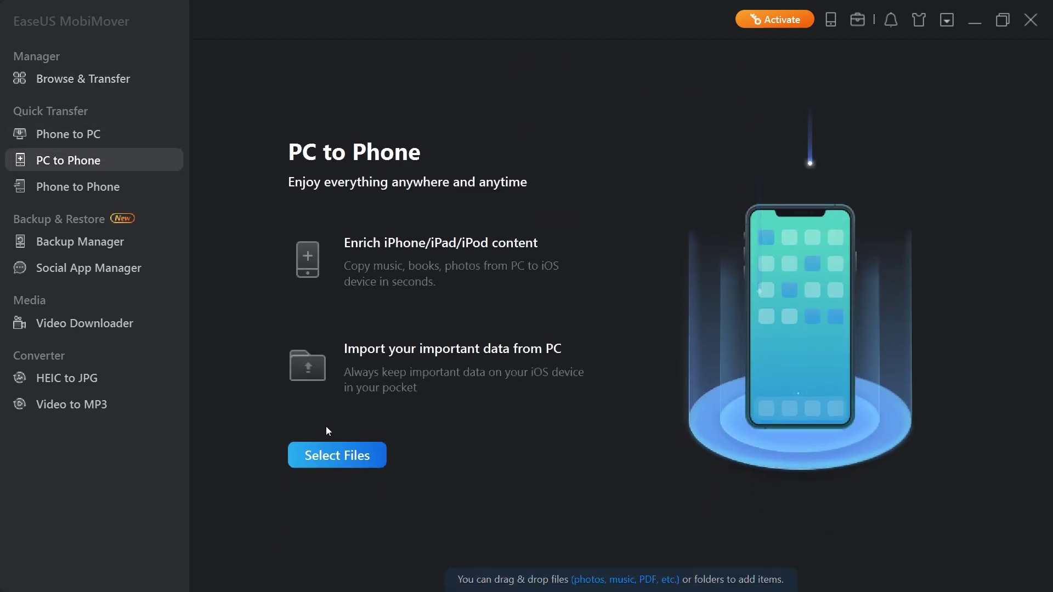
click(334, 449)
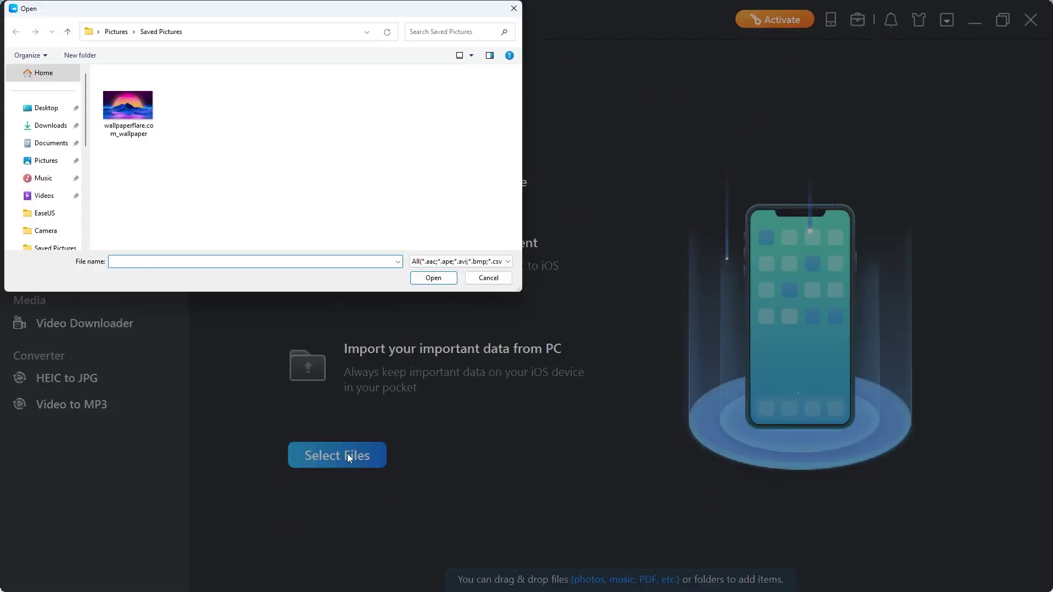
click(148, 127)
double_click(148, 126)
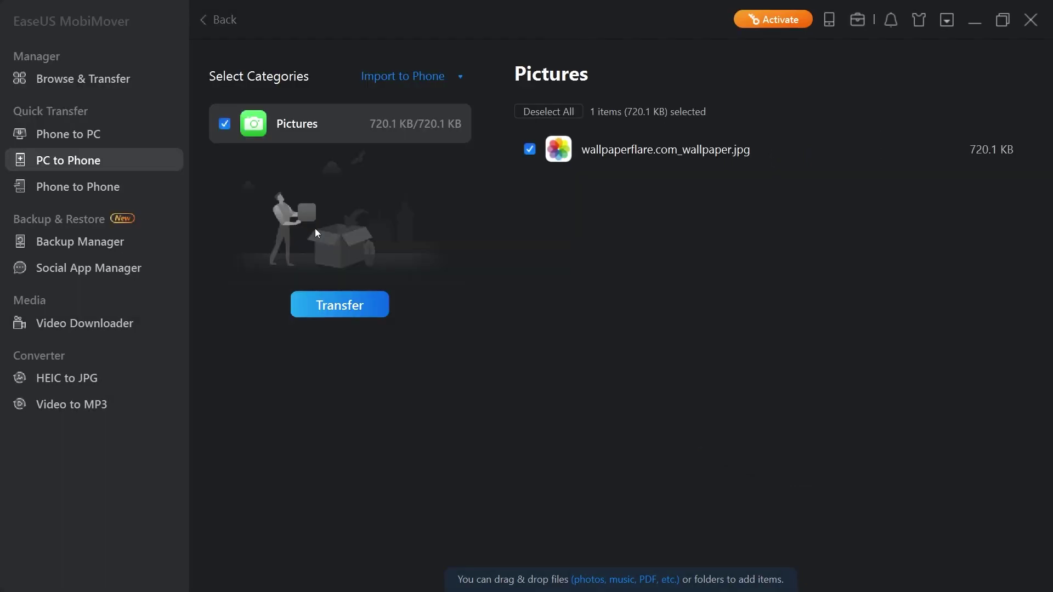
click(325, 308)
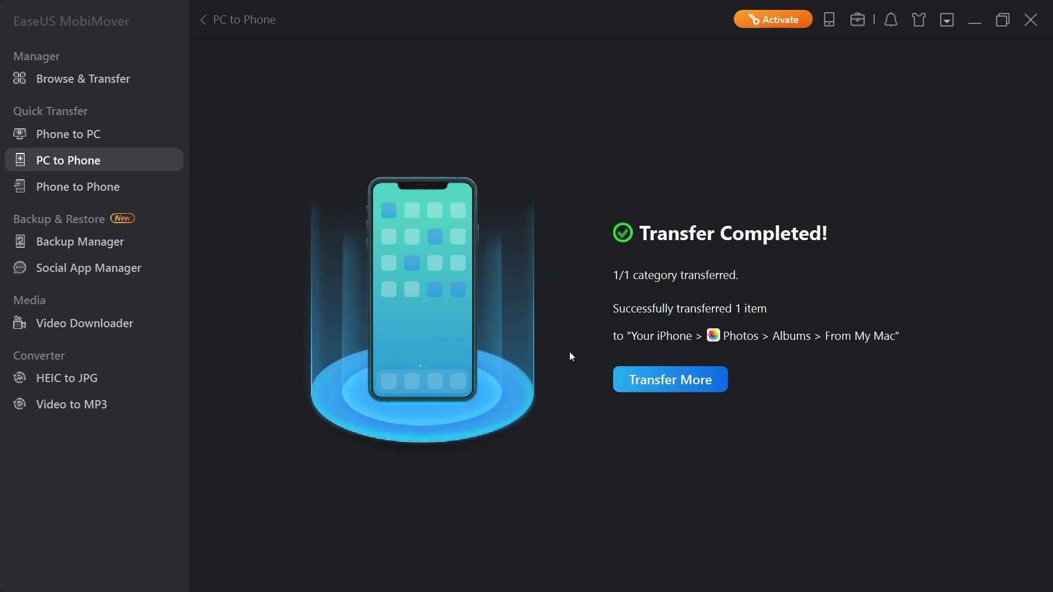
click(633, 380)
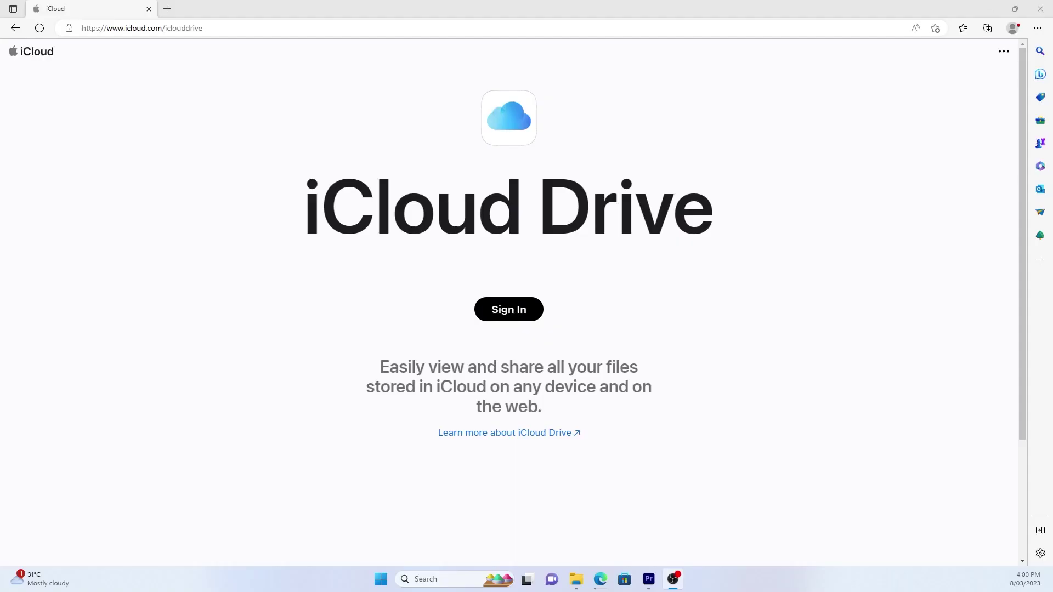
- Start iCloud Drive sign-in and get the iCloud for Windows app from the Microsoft Store
click(508, 310)
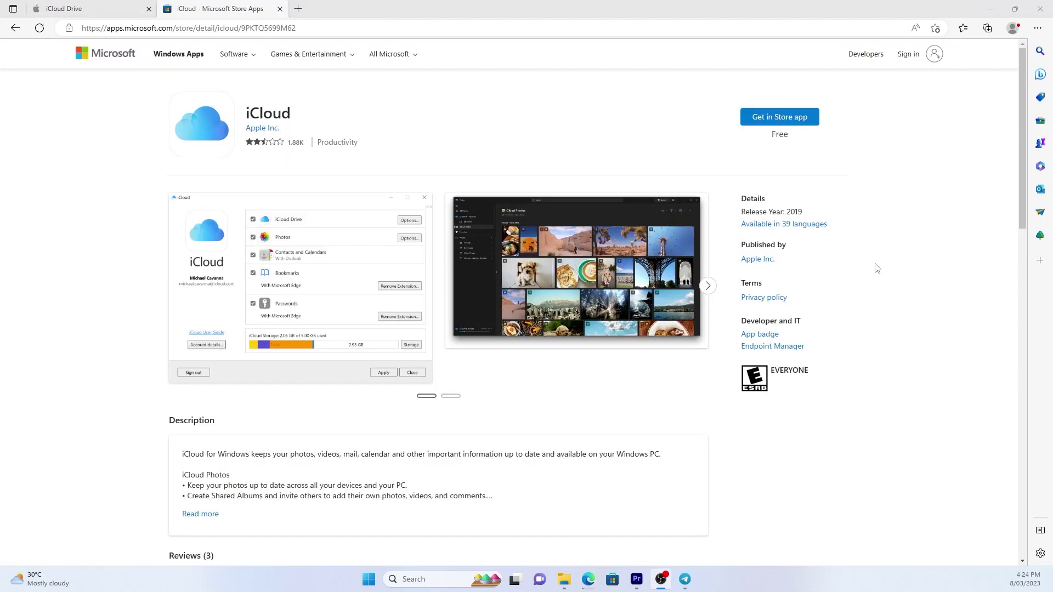
click(787, 122)
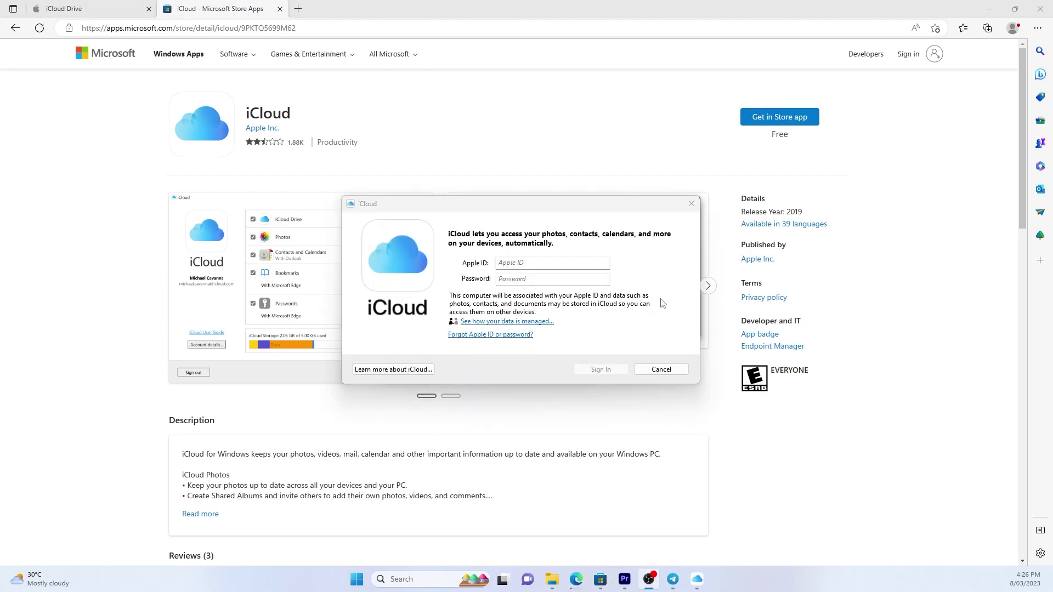
- Sign in with the Apple ID, apply iCloud Drive, Photos and Bookmarks sync, merge bookmarks, decline diagnostics
click(590, 262)
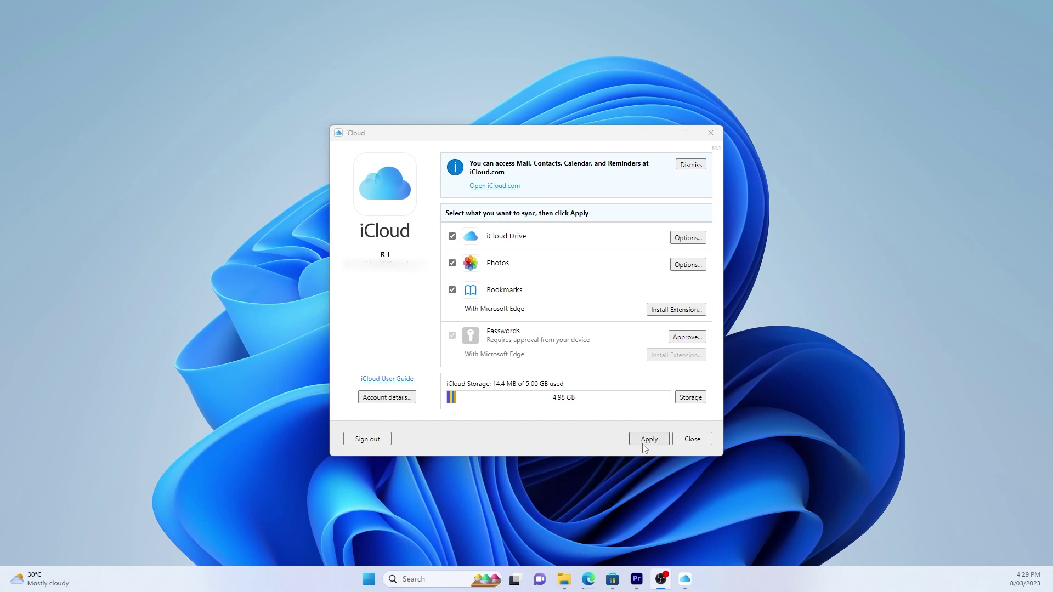
click(646, 441)
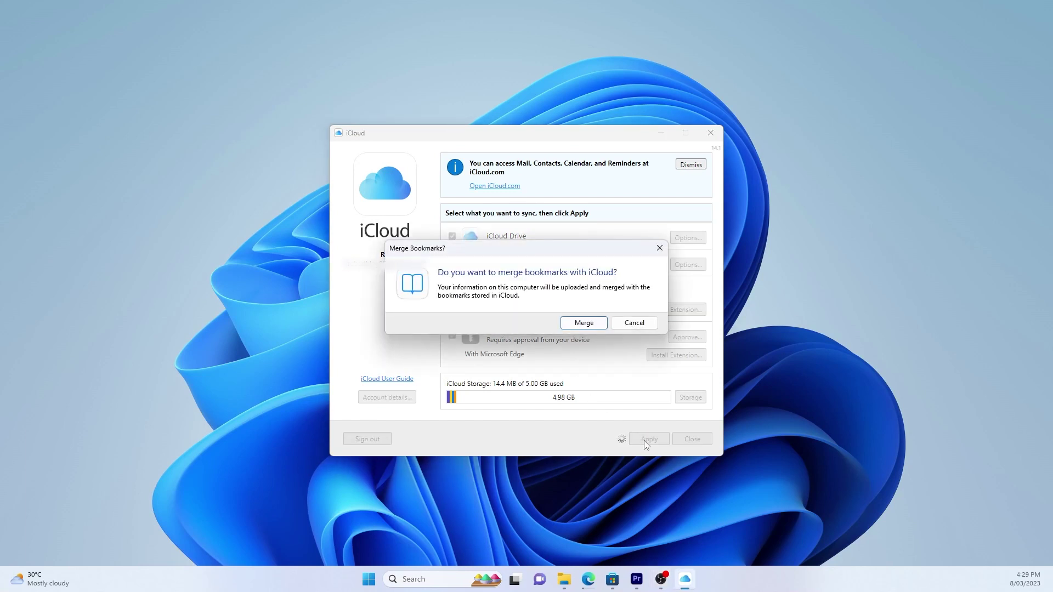
click(591, 324)
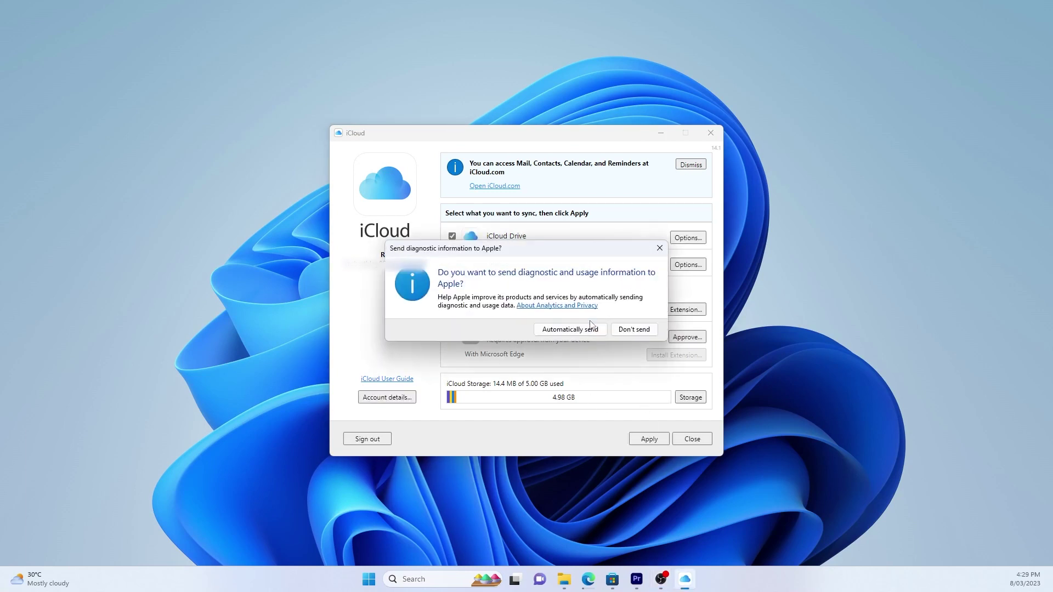
click(628, 331)
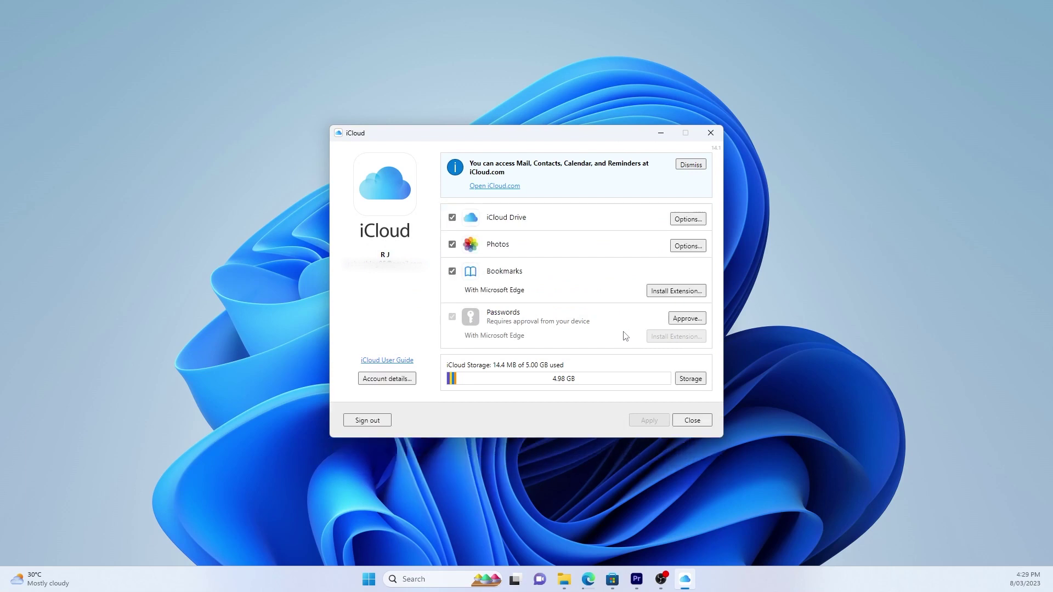
- Close iCloud, then in File Explorer move the wallpaper from Pictures > Saved Pictures into iCloud Drive
key(alt+F4)
click(577, 579)
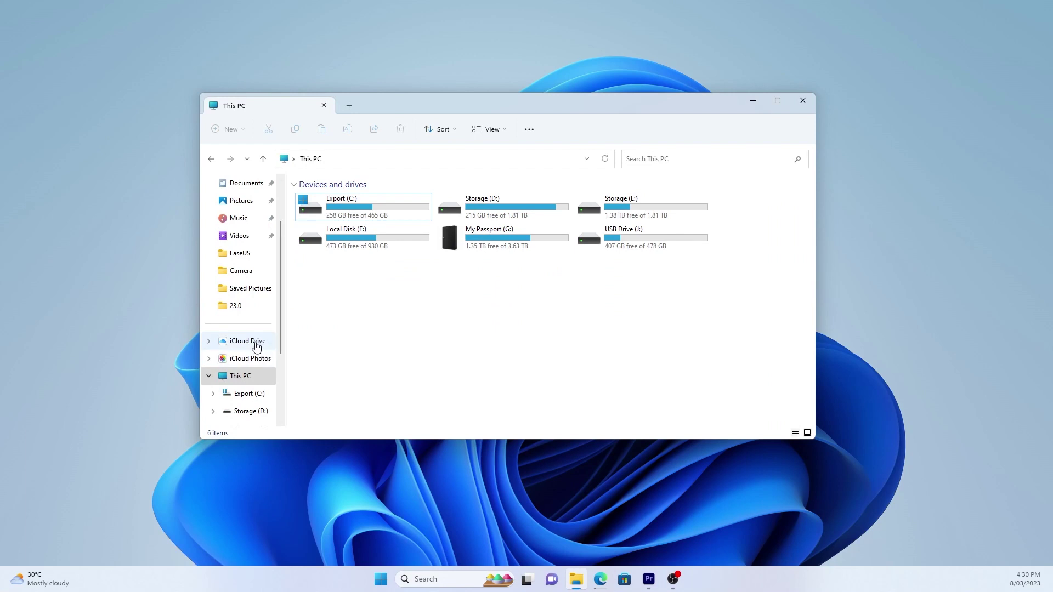
click(255, 347)
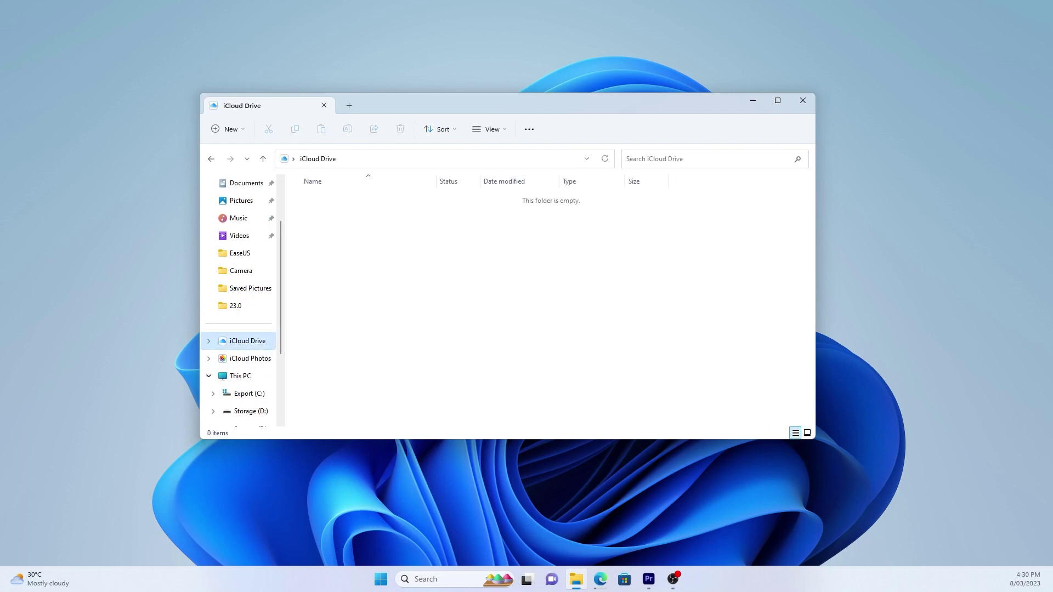
click(250, 207)
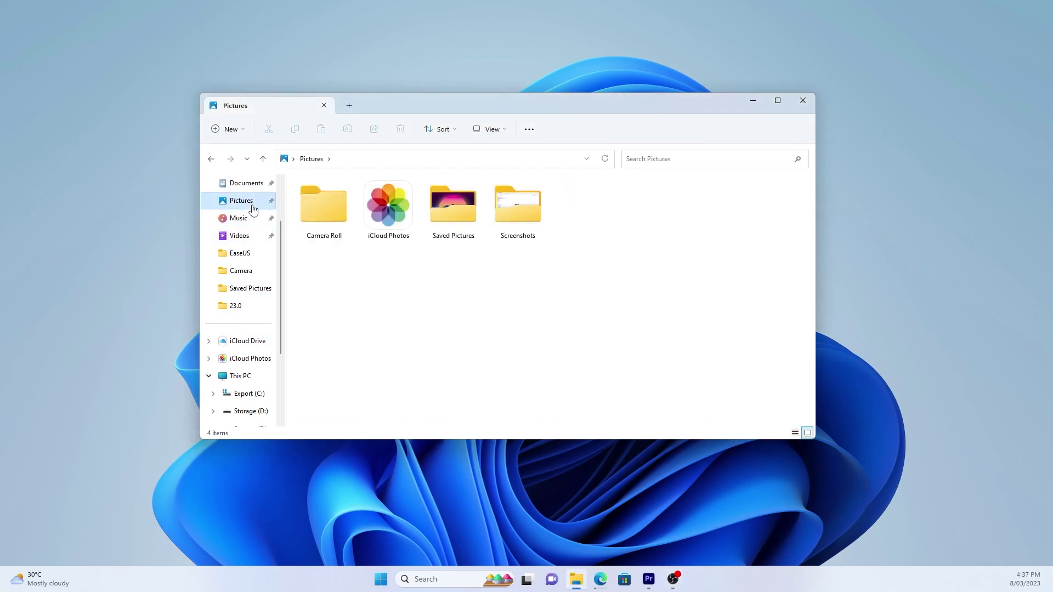
double_click(462, 219)
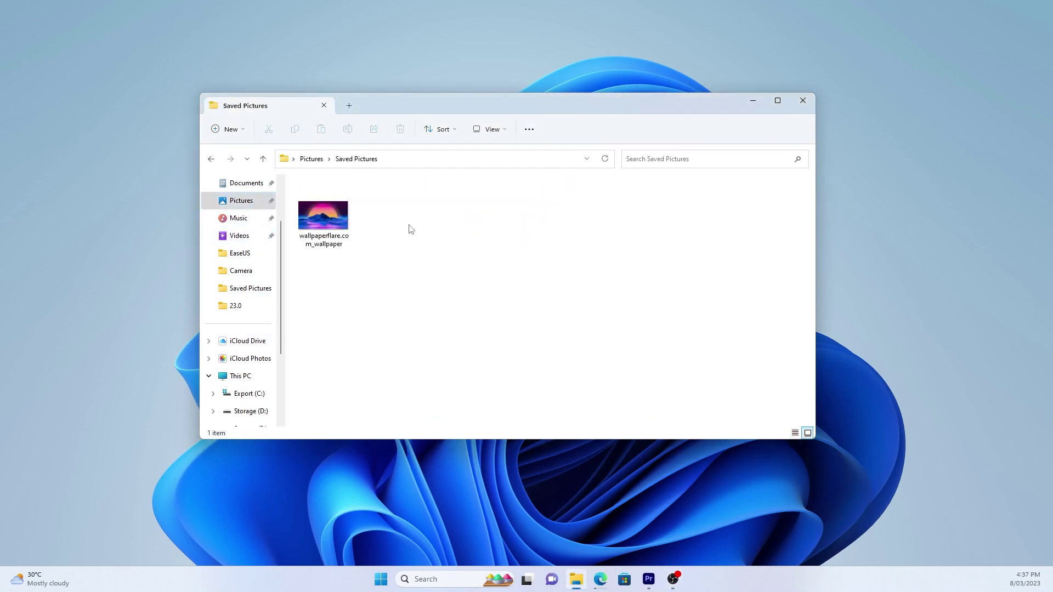
drag(342, 227, 243, 343)
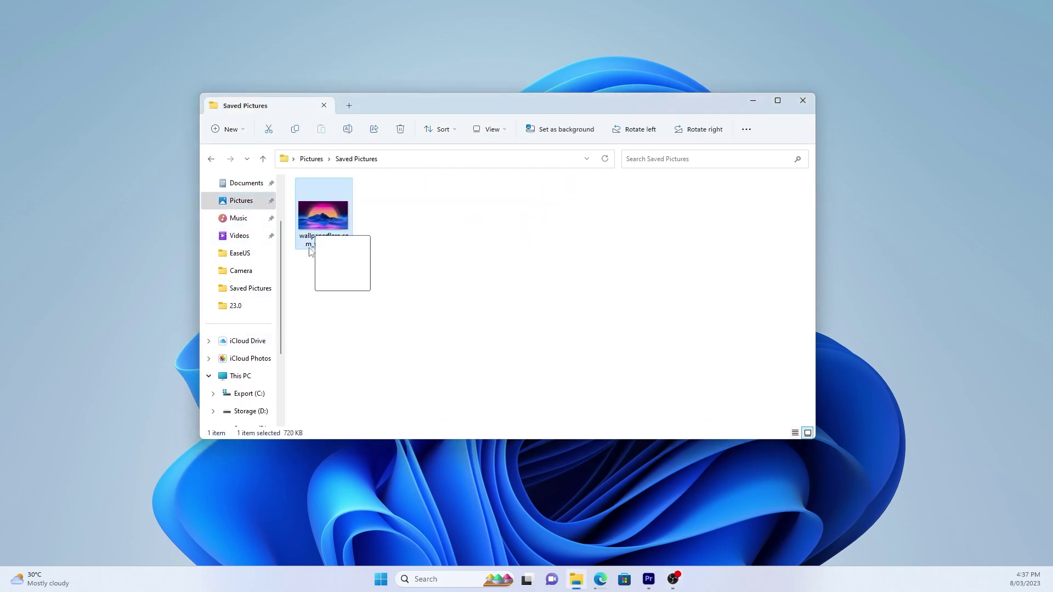
click(242, 343)
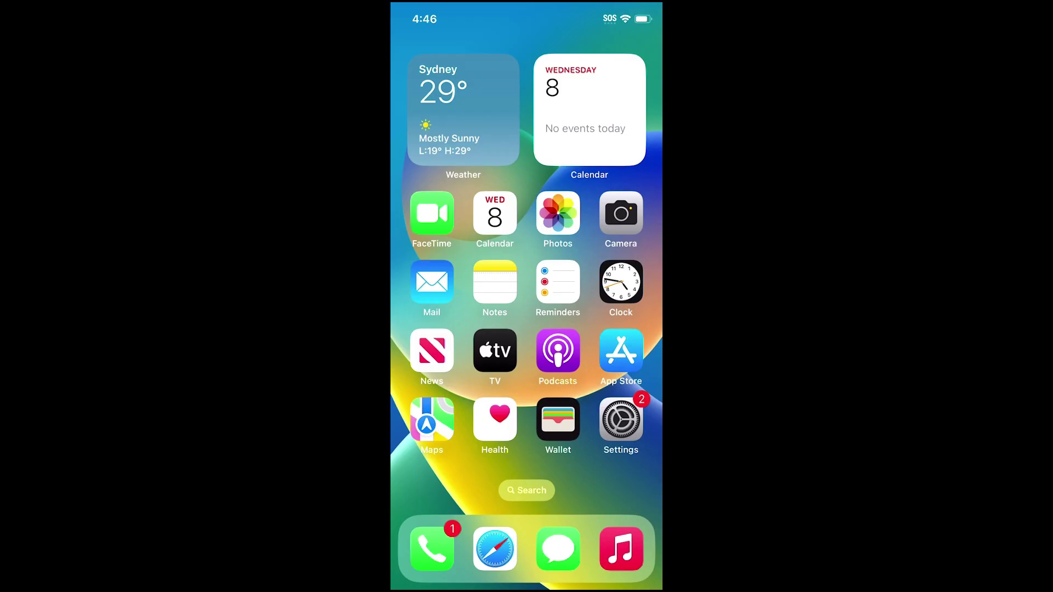
- On the iPhone's second home screen, open Files and view the iCloud Drive location
drag(592, 329, 444, 330)
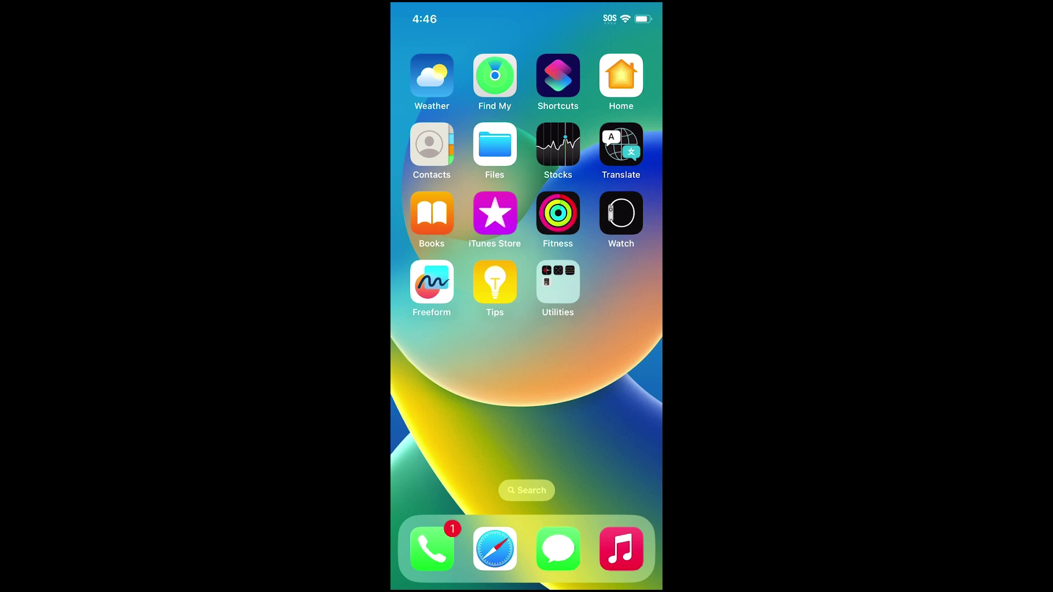
click(495, 144)
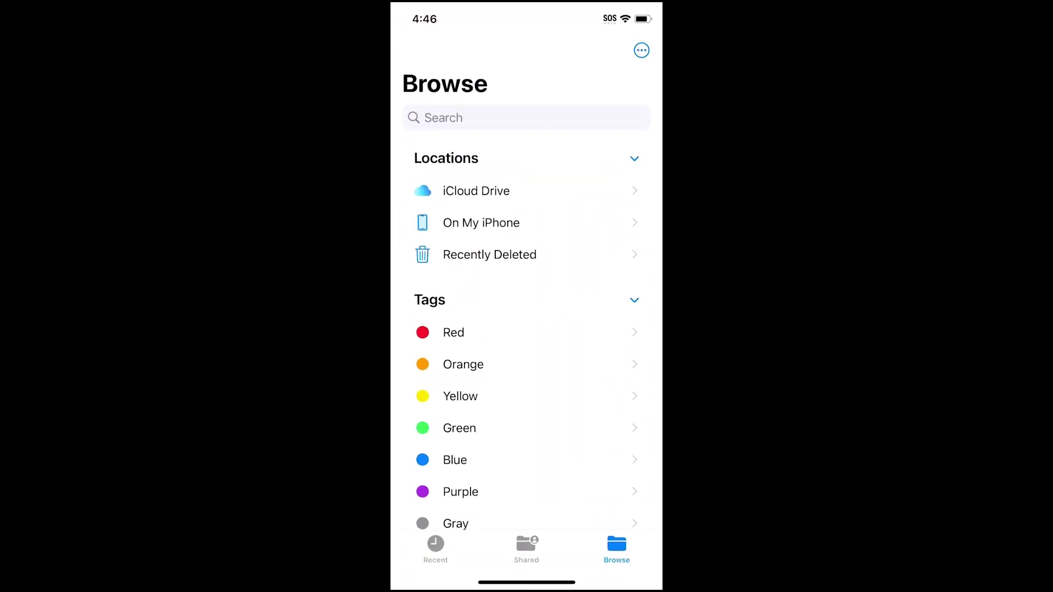
click(476, 191)
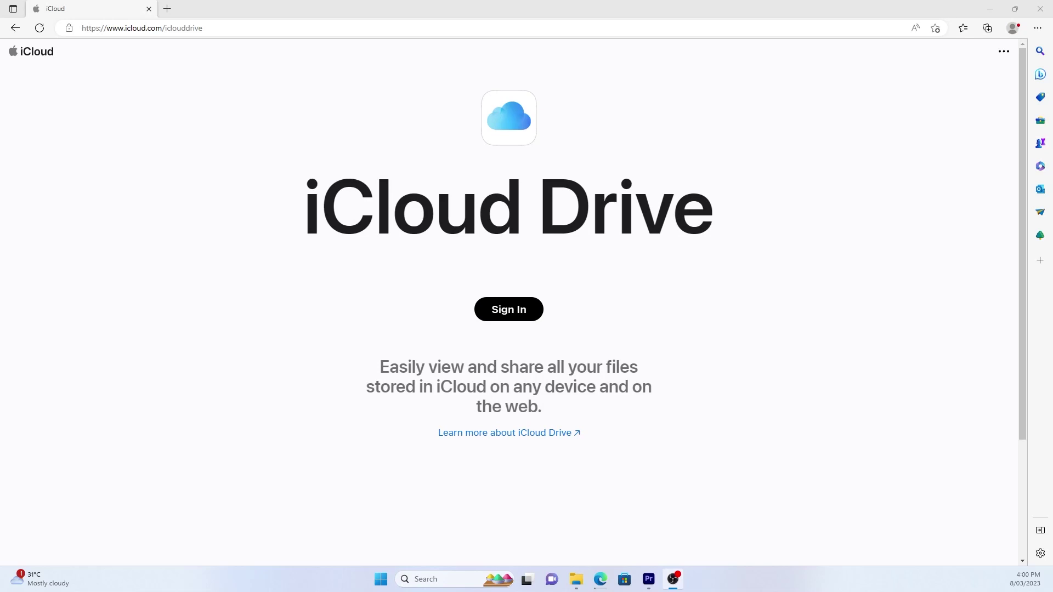
- Sign in to iCloud.com, open iCloud Drive and upload the wallpaper photo from Saved Pictures
click(508, 311)
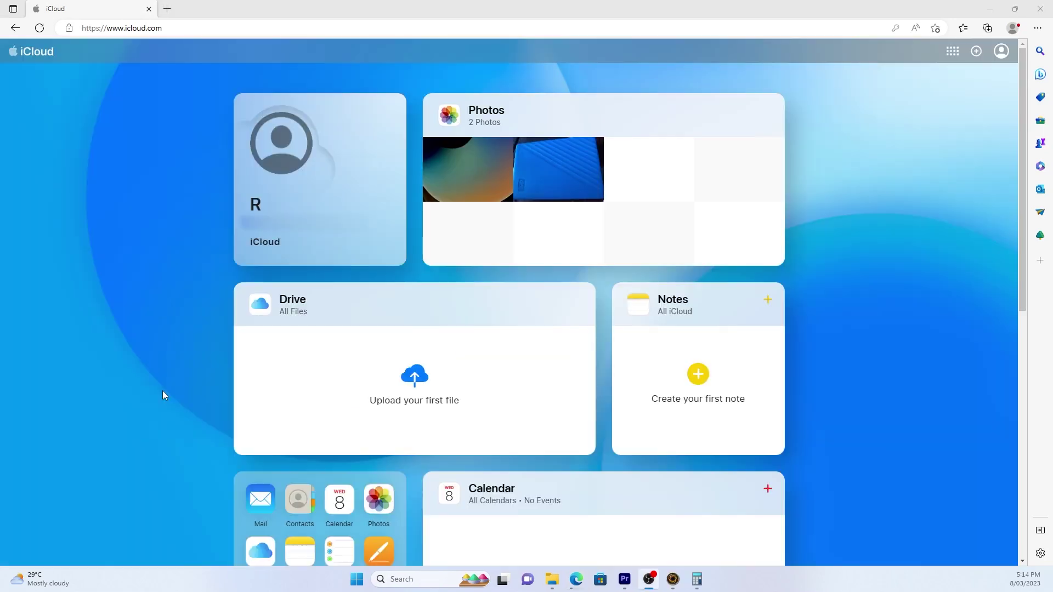
click(429, 403)
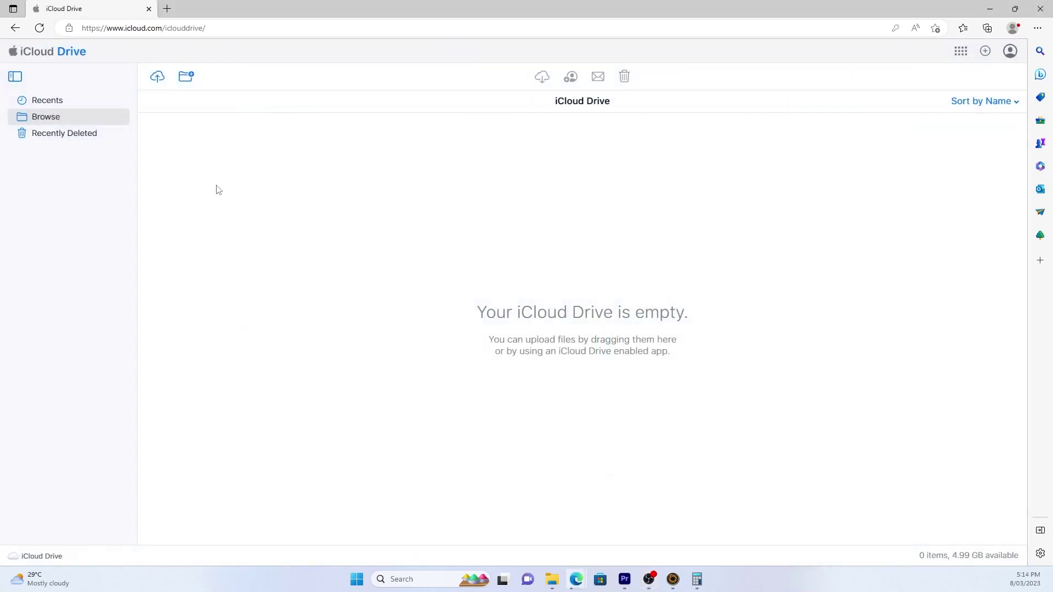
click(157, 80)
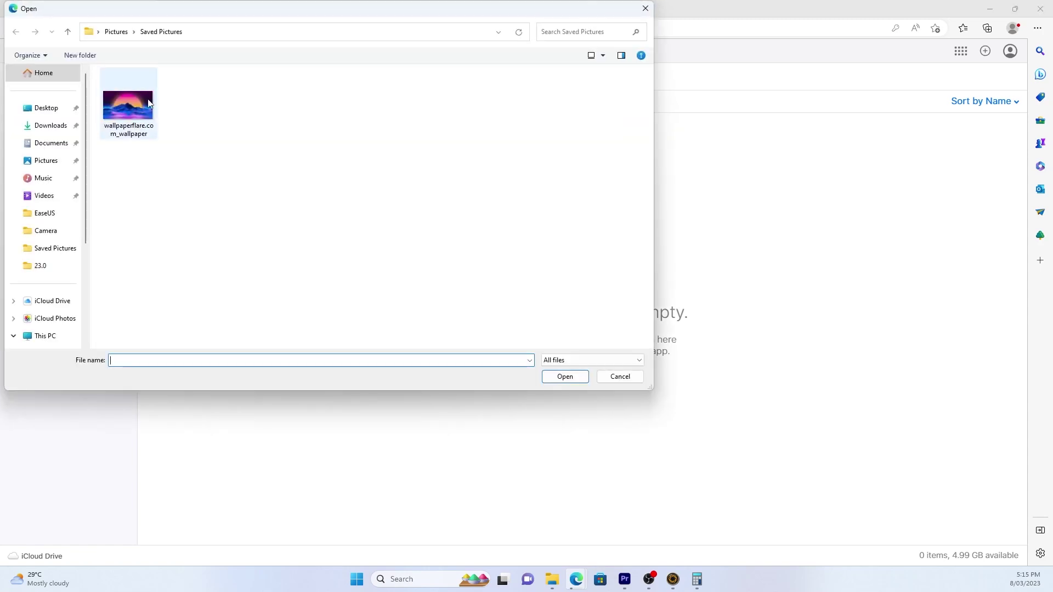
double_click(127, 105)
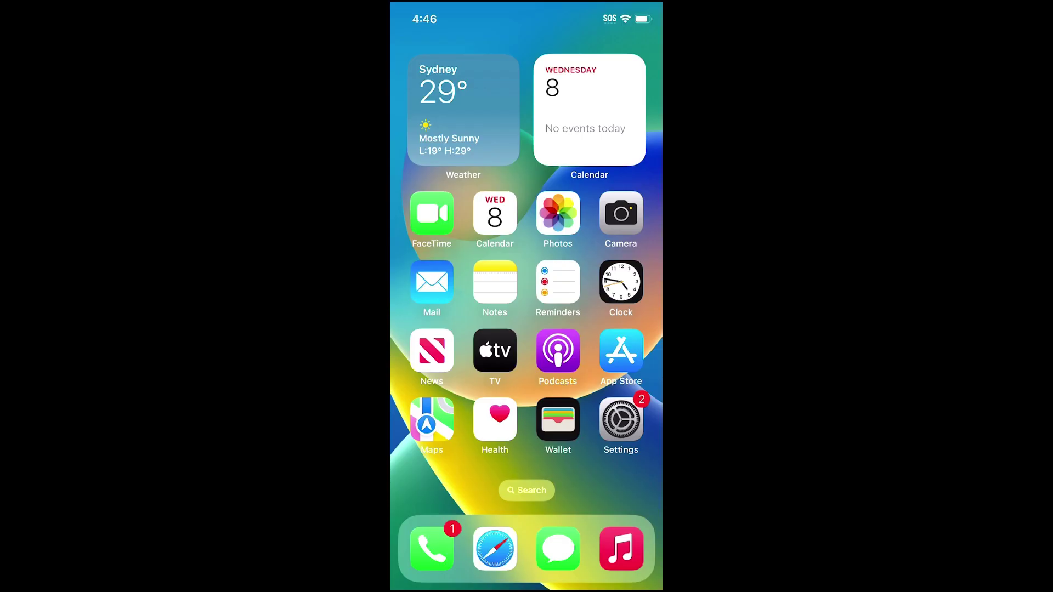
drag(592, 329, 444, 329)
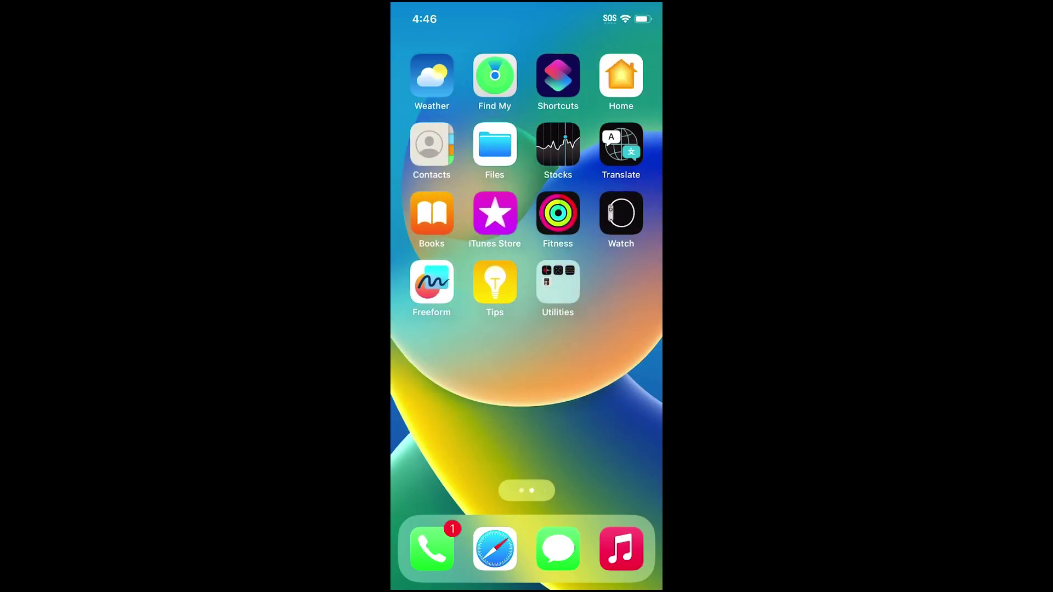
- Open the Files app and view the iCloud Drive folder with the uploaded wallpaper
click(496, 145)
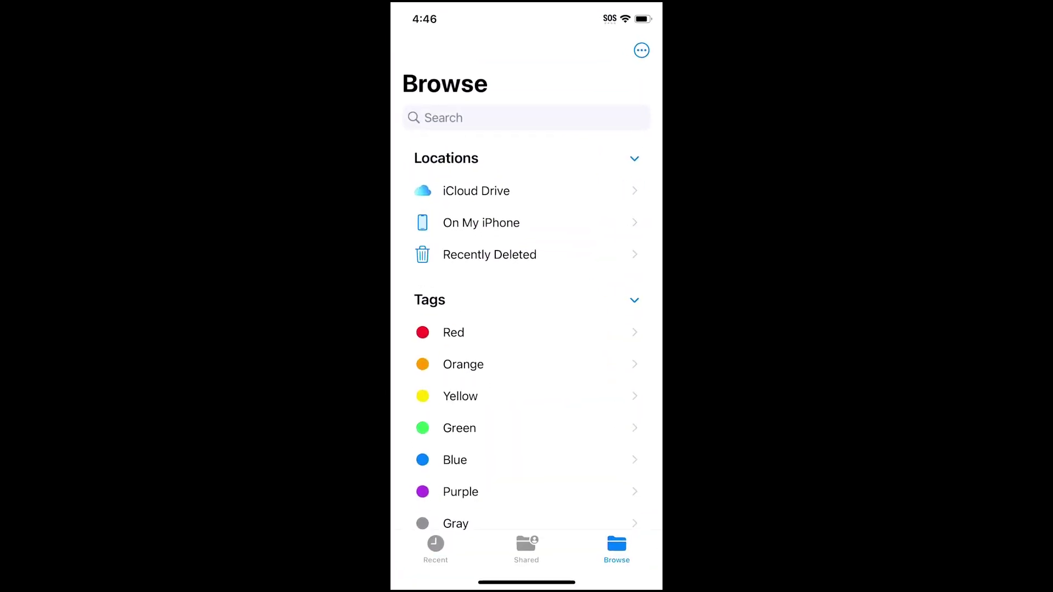
click(476, 191)
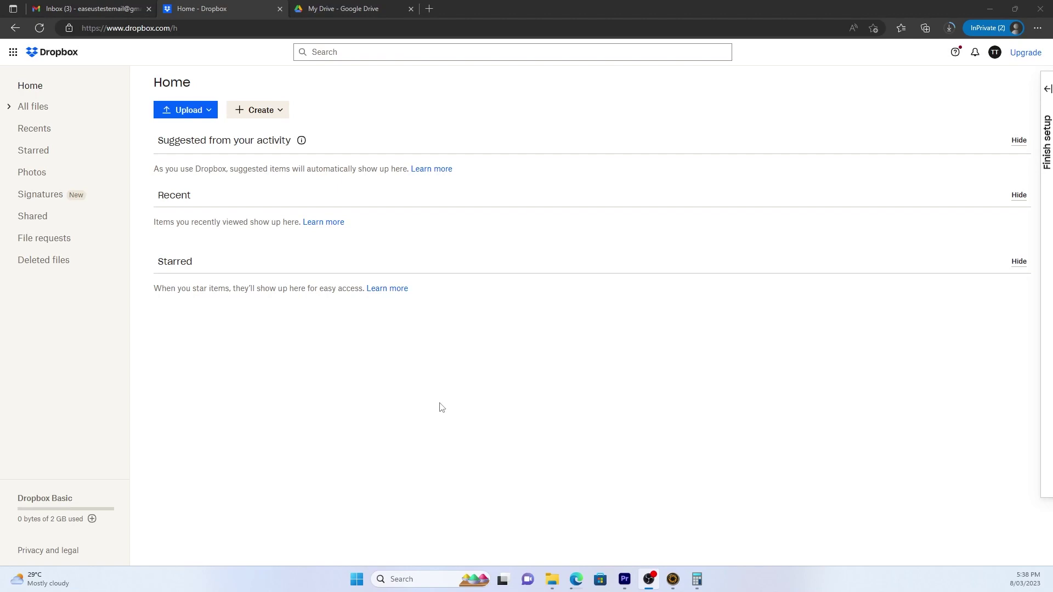
- Return to the Dropbox home page and upload the wallpaper photo via Upload > Files
click(367, 12)
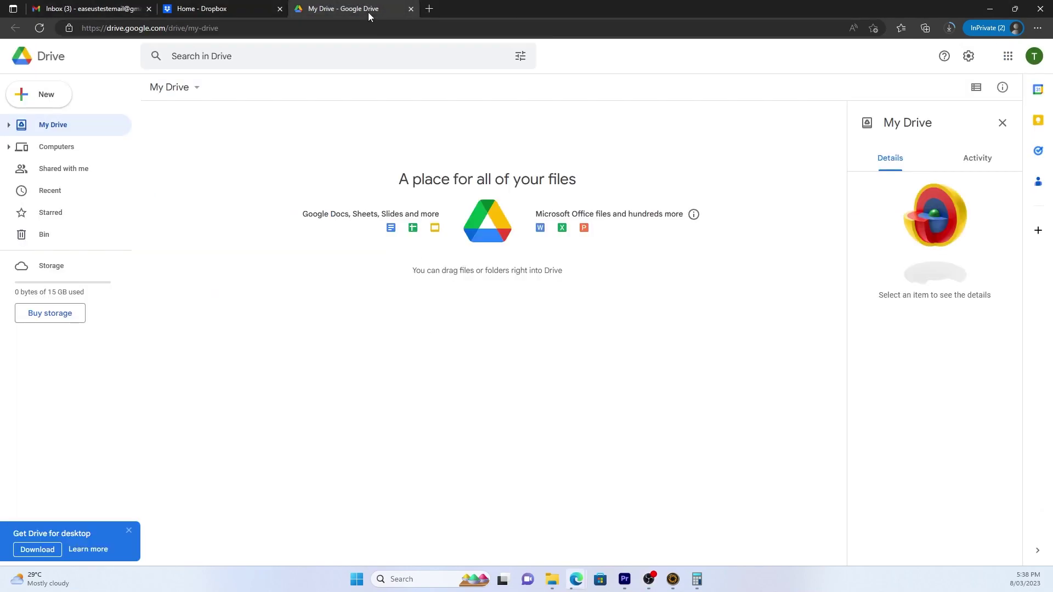
click(236, 8)
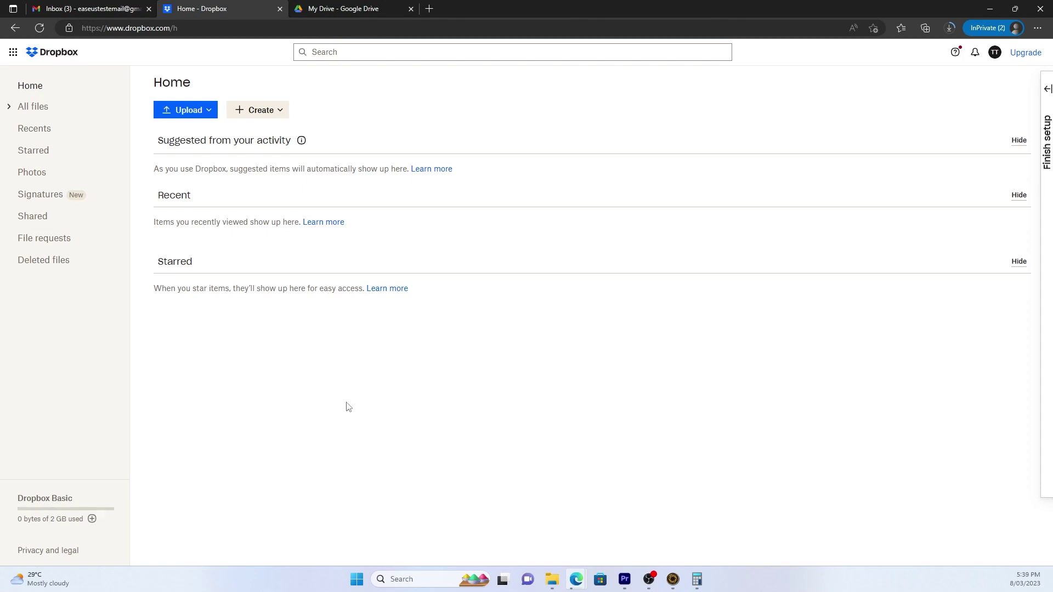
click(191, 113)
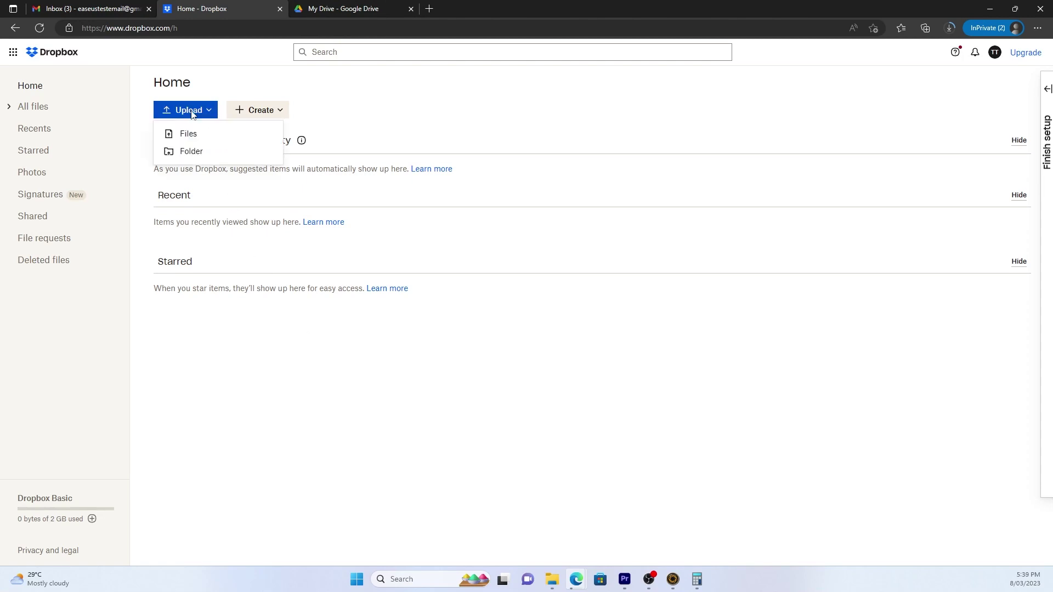
click(189, 134)
click(145, 125)
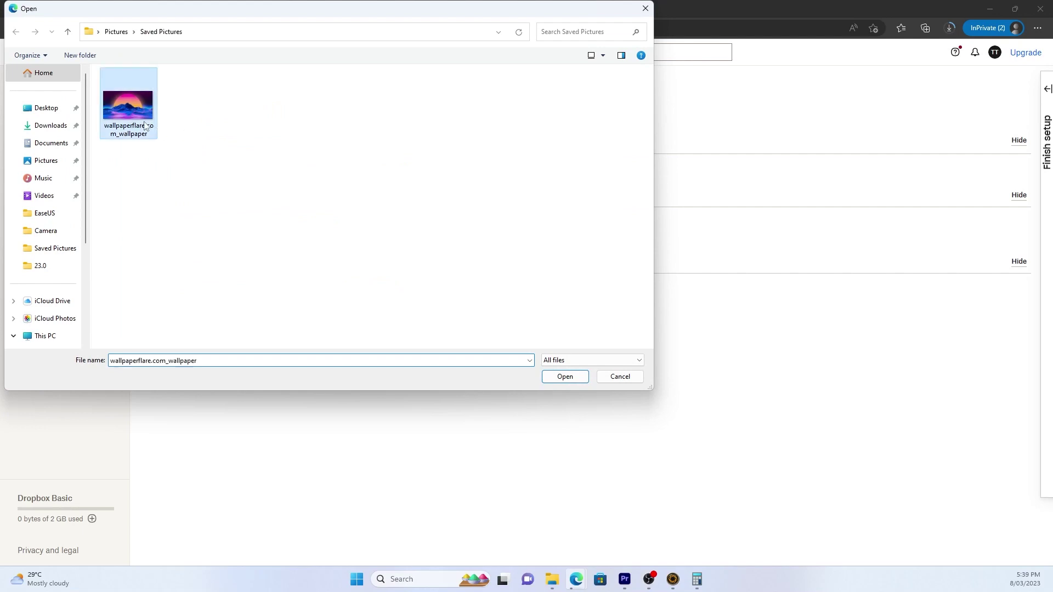
double_click(145, 125)
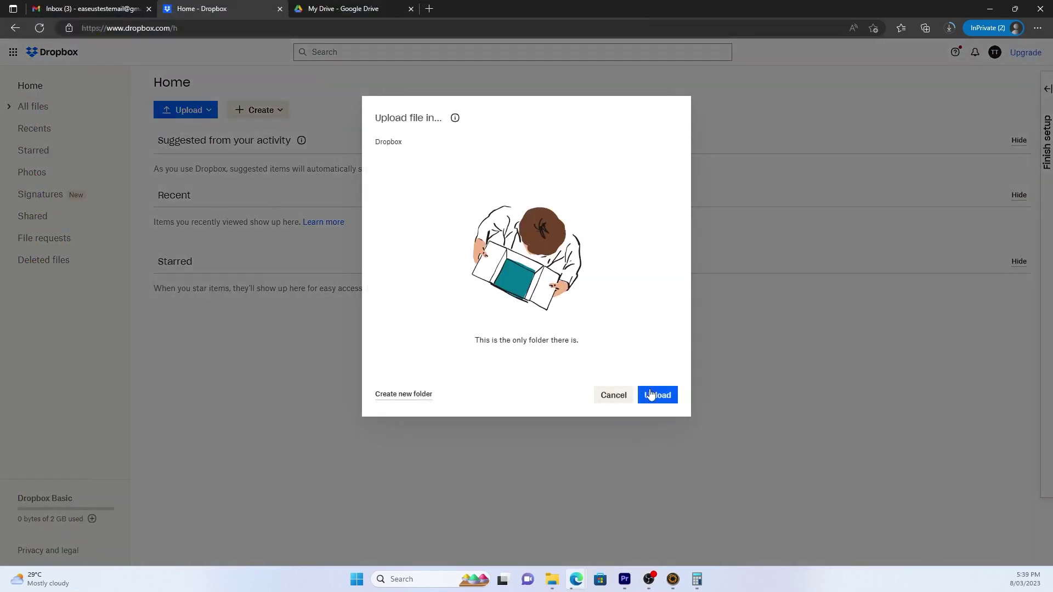
click(651, 396)
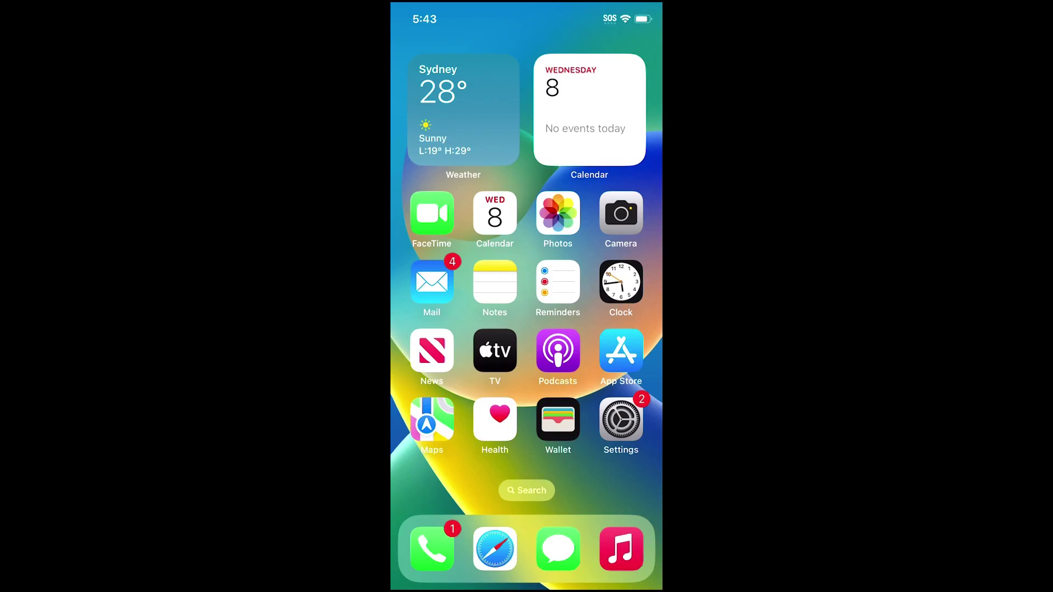
- Swipe to the second home screen page and launch the Dropbox app
drag(626, 329, 428, 329)
click(622, 282)
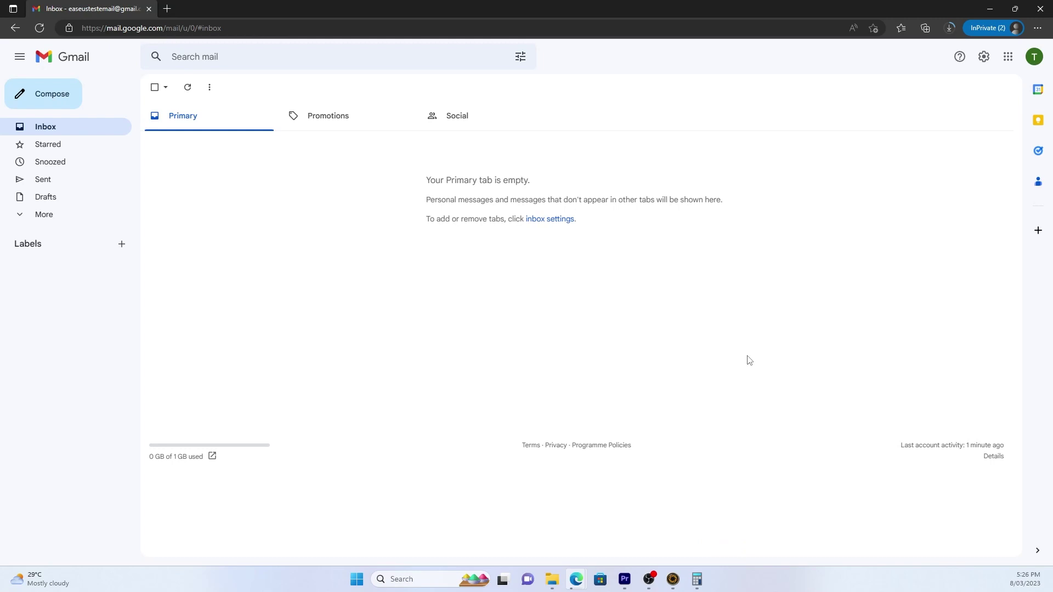
- Compose a new Gmail message to the test recipient with the wallpaper photo attached
click(57, 103)
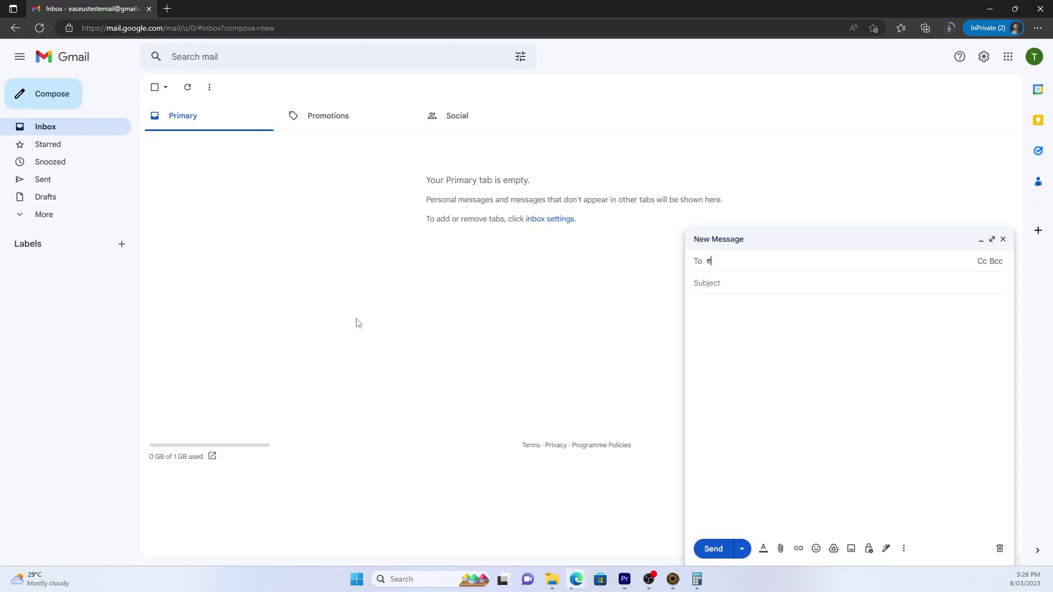
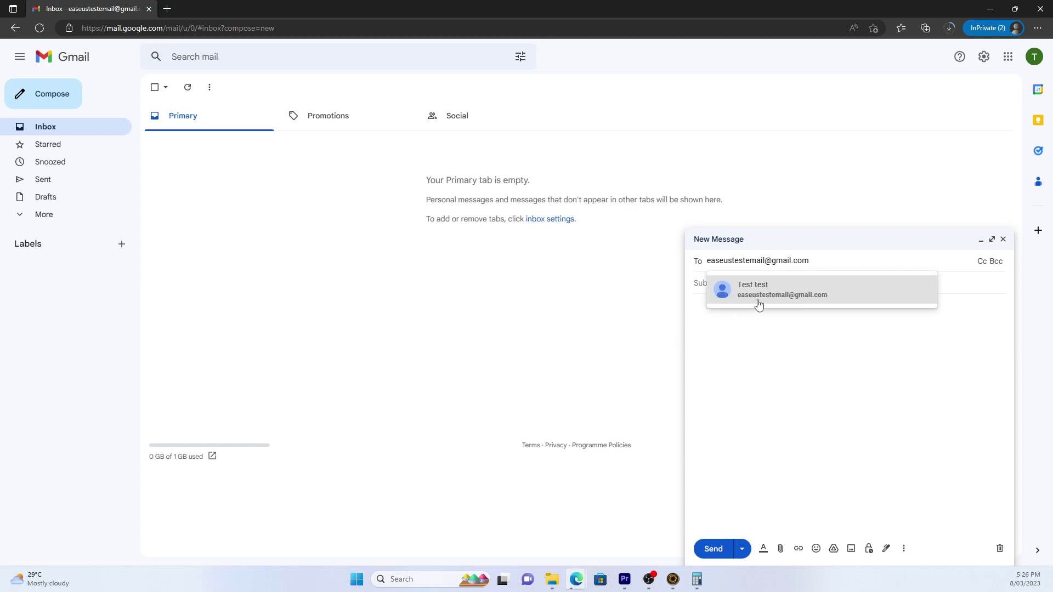
click(757, 302)
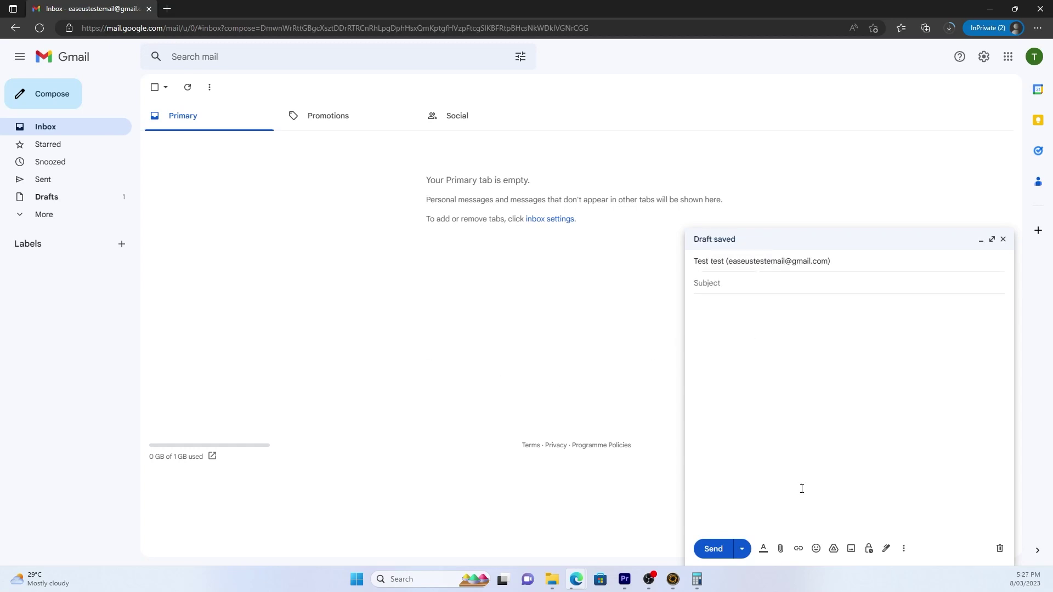
click(781, 549)
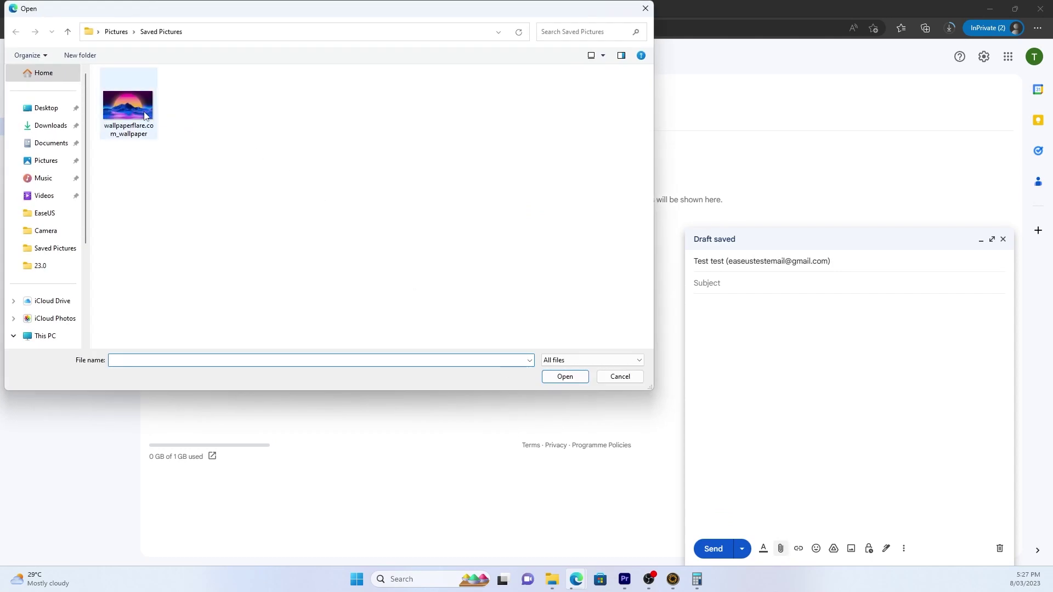
double_click(145, 115)
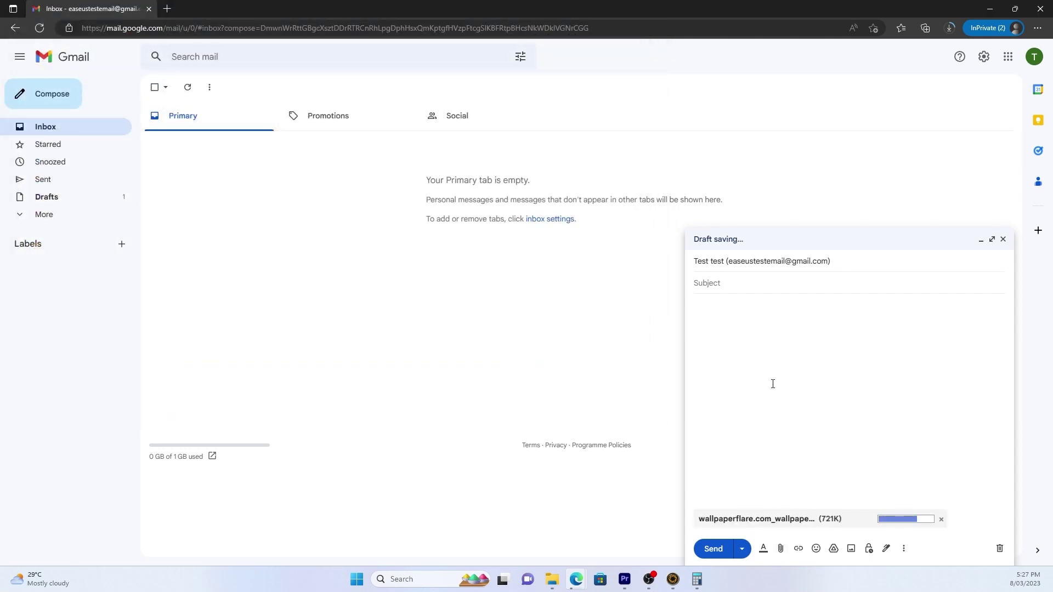
- Send the message, confirming the no-subject warning
click(715, 551)
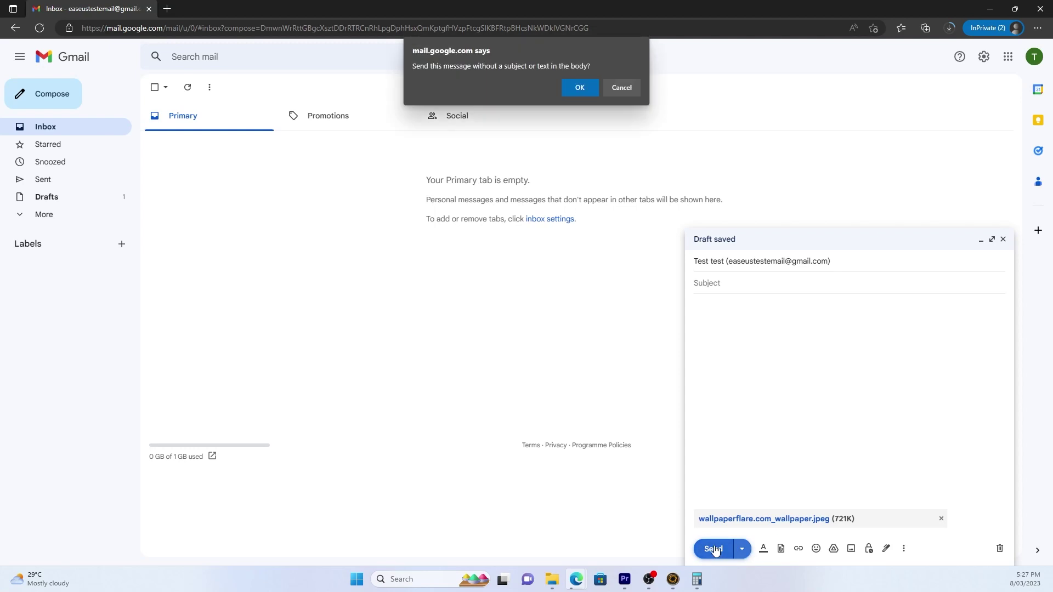
click(573, 91)
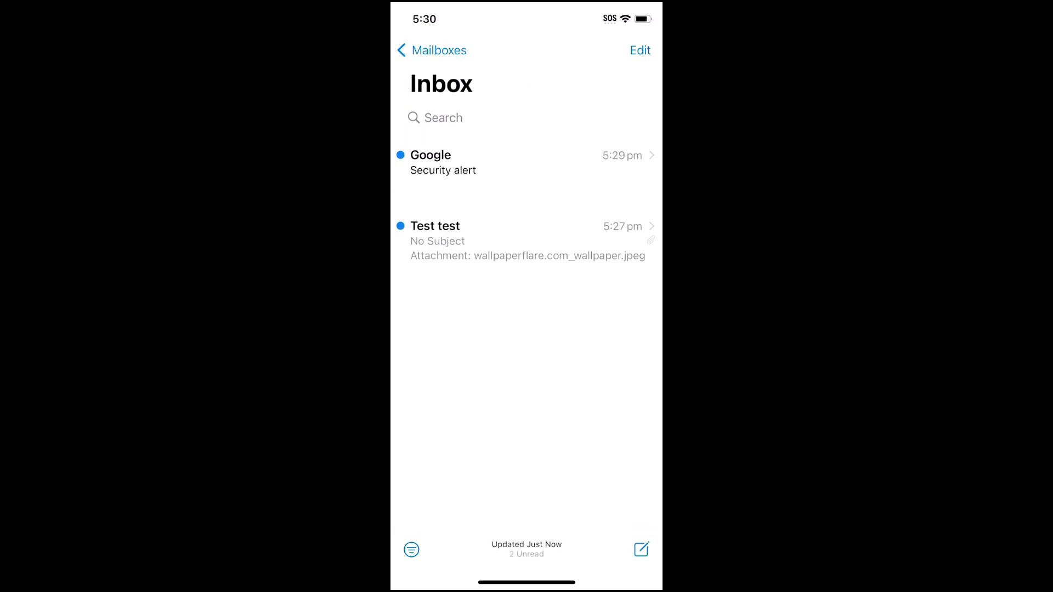
- View the emailed wallpaper attachment in iOS Mail and bring up its save/share/copy options
click(526, 240)
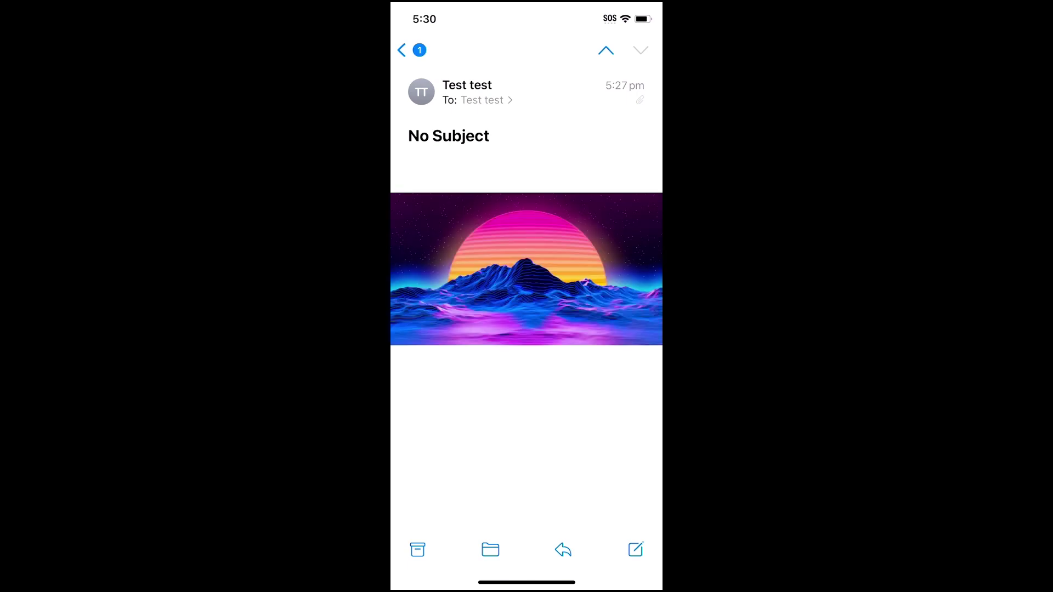
click(527, 269)
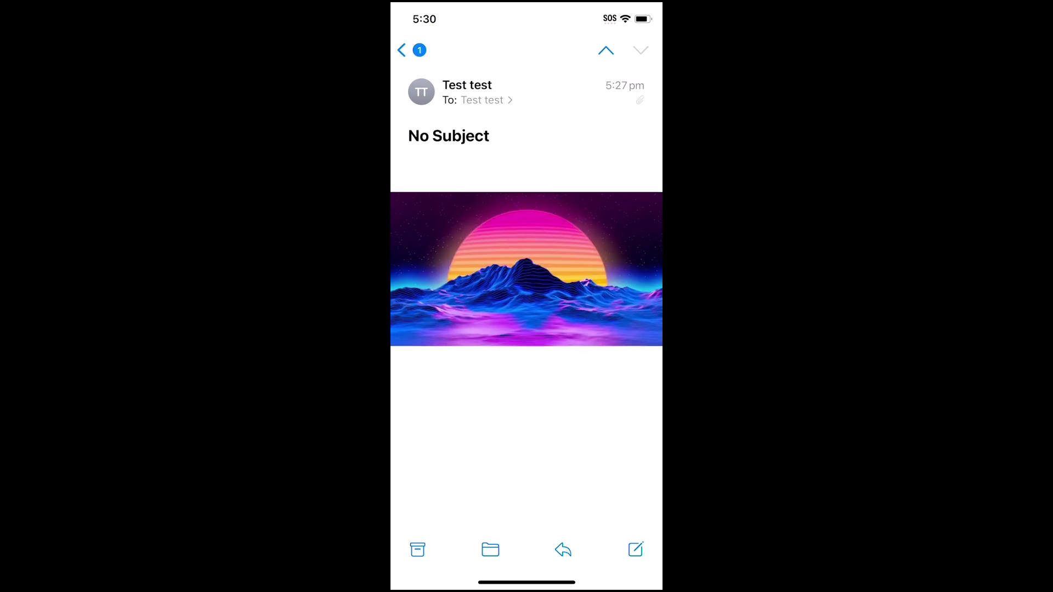